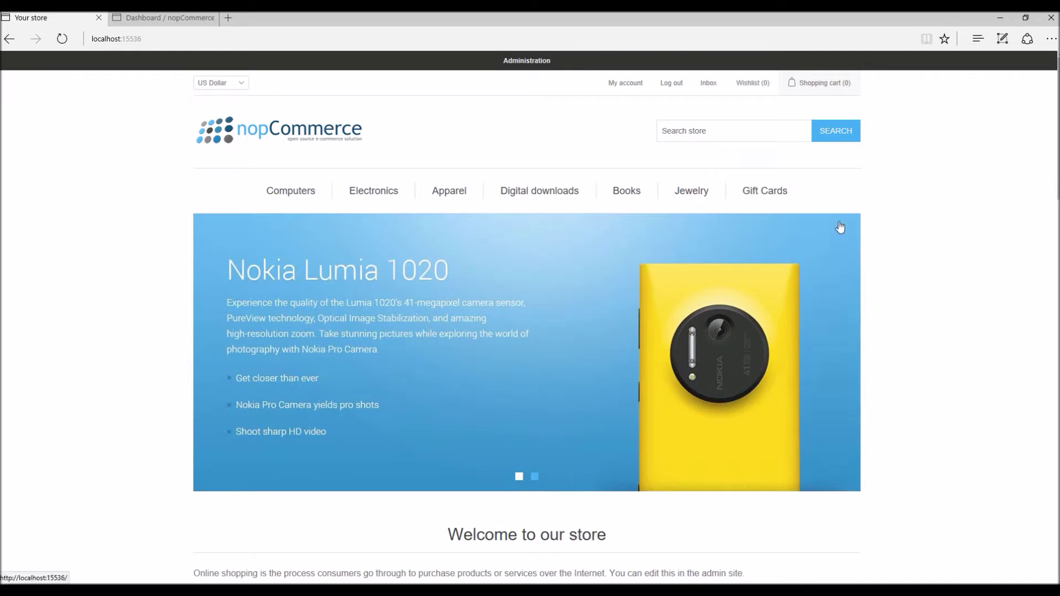
# Open the HP Envy 6-1180ca 15.6-Inch Sleekbook page from Computers > Notebooks.
pyautogui.click(919, 239)
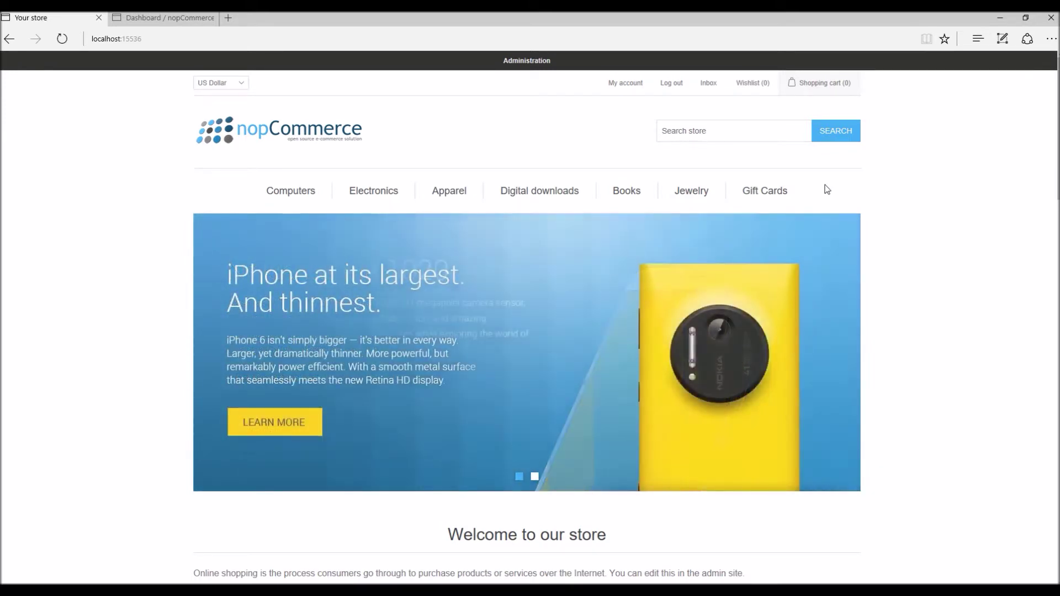
pyautogui.scroll(-3, 826, 192)
pyautogui.scroll(3, 844, 240)
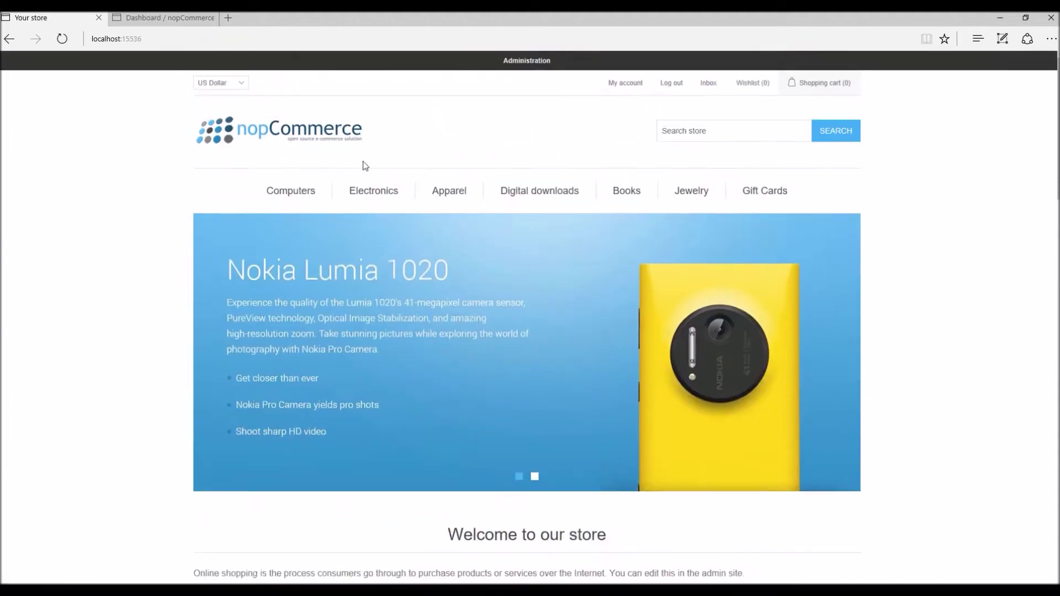
pyautogui.moveTo(425, 190)
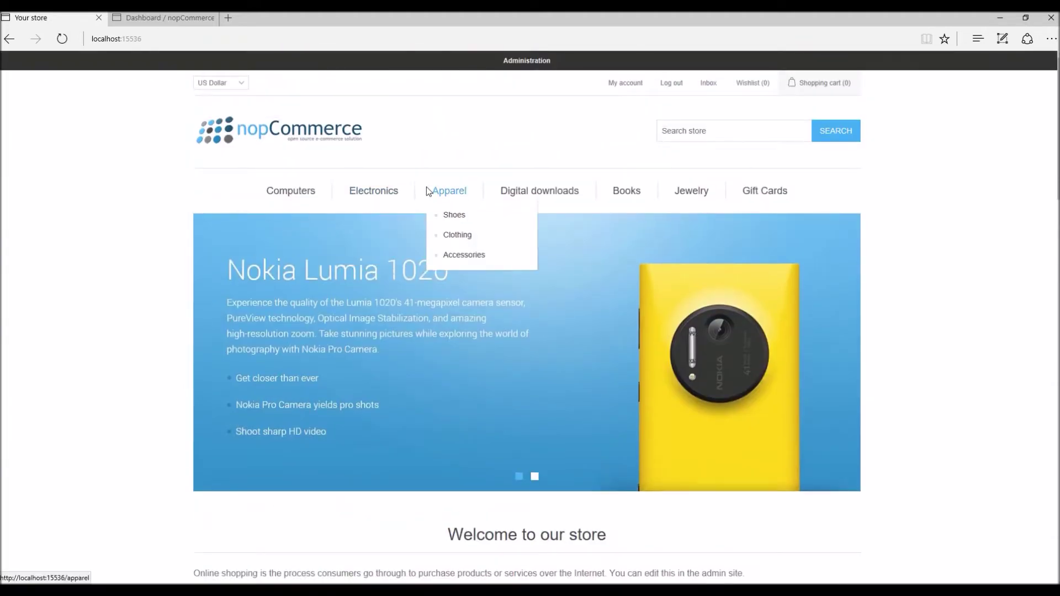
pyautogui.moveTo(254, 191)
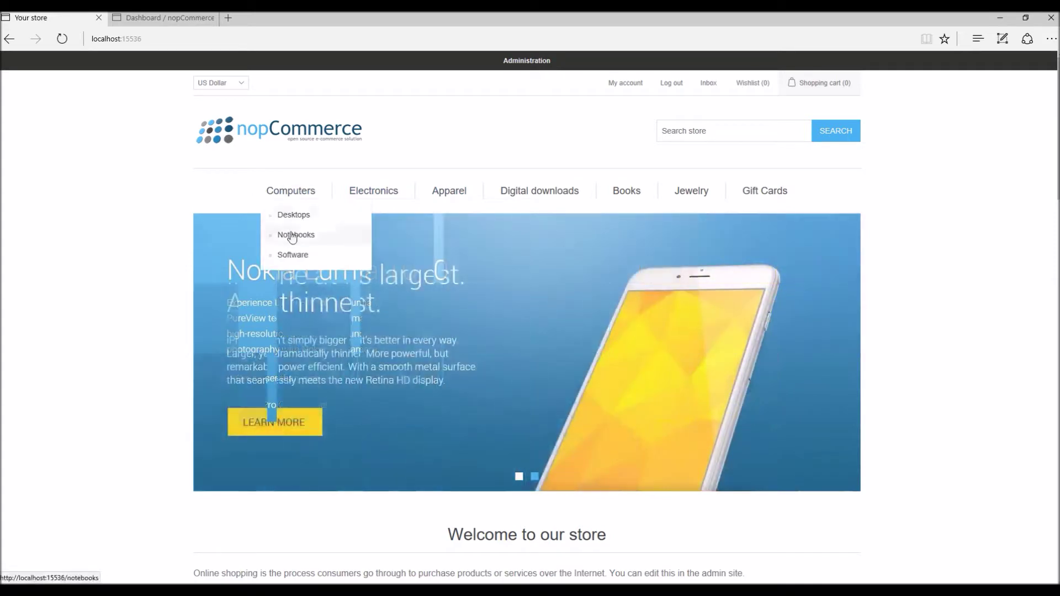
pyautogui.click(290, 235)
pyautogui.scroll(-7, 626, 324)
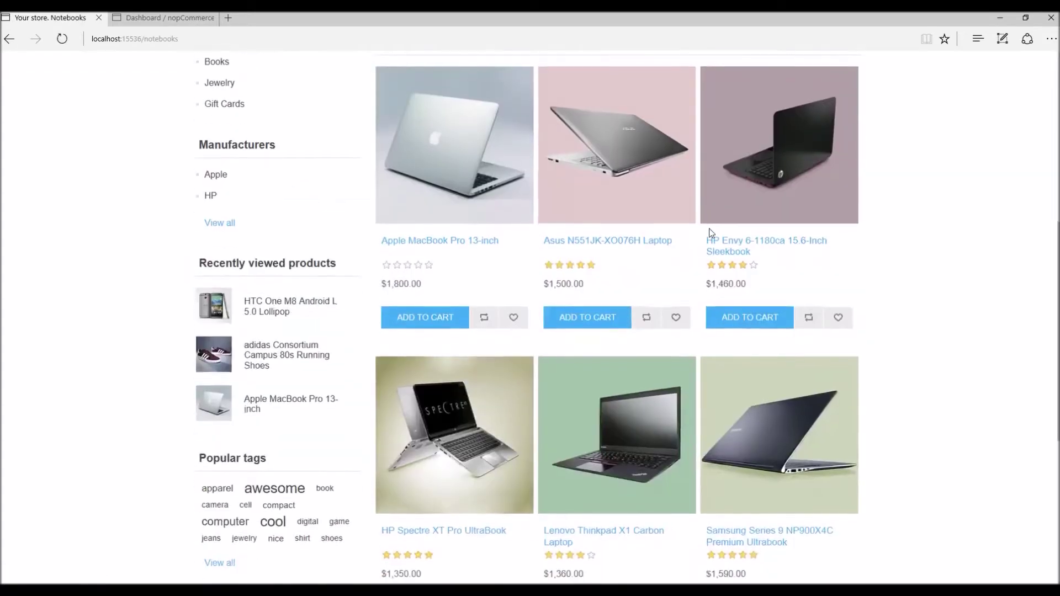
pyautogui.click(790, 182)
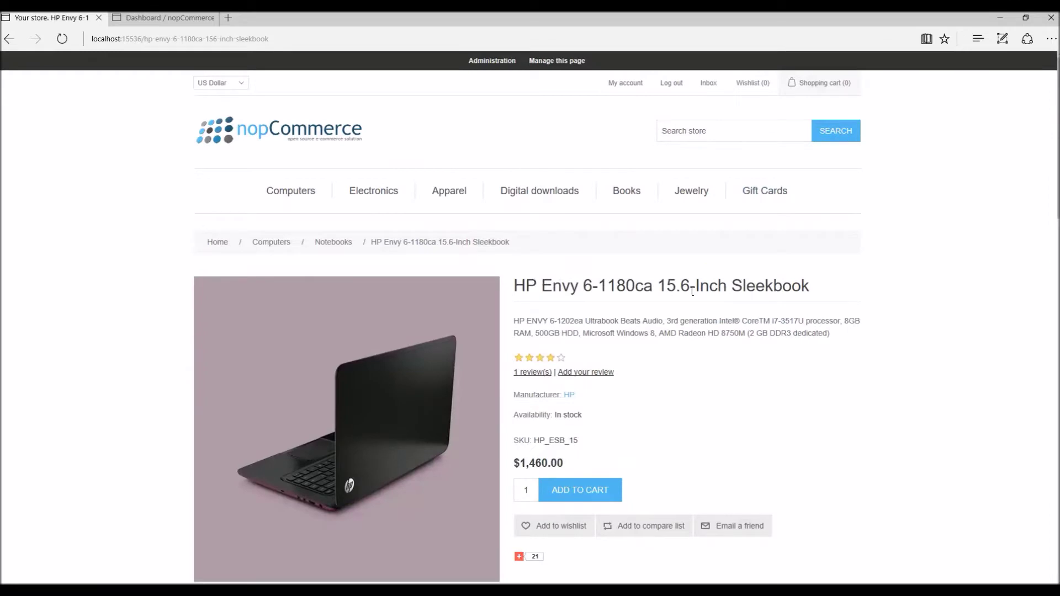
# Add the HP Envy Sleekbook ($1,460.00) to the wishlist and view the wishlist.
pyautogui.scroll(-3, 626, 348)
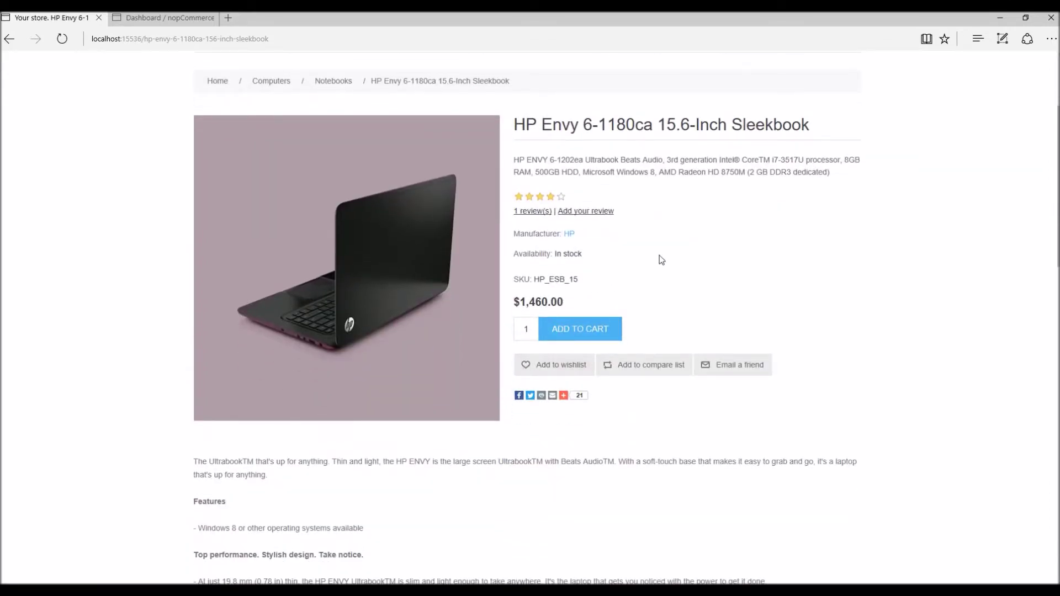
pyautogui.click(547, 374)
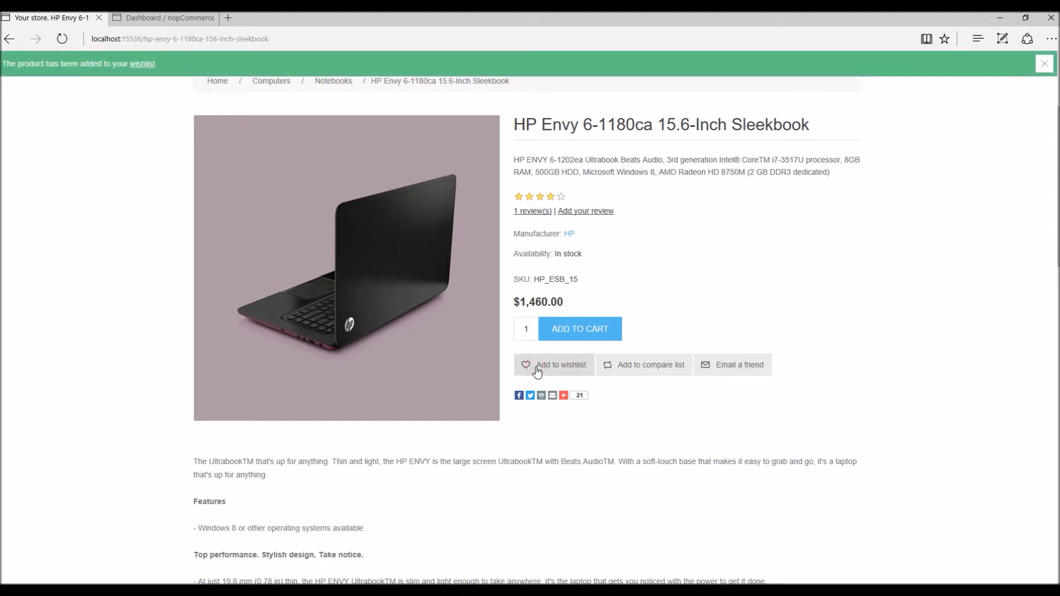
pyautogui.scroll(3, 709, 214)
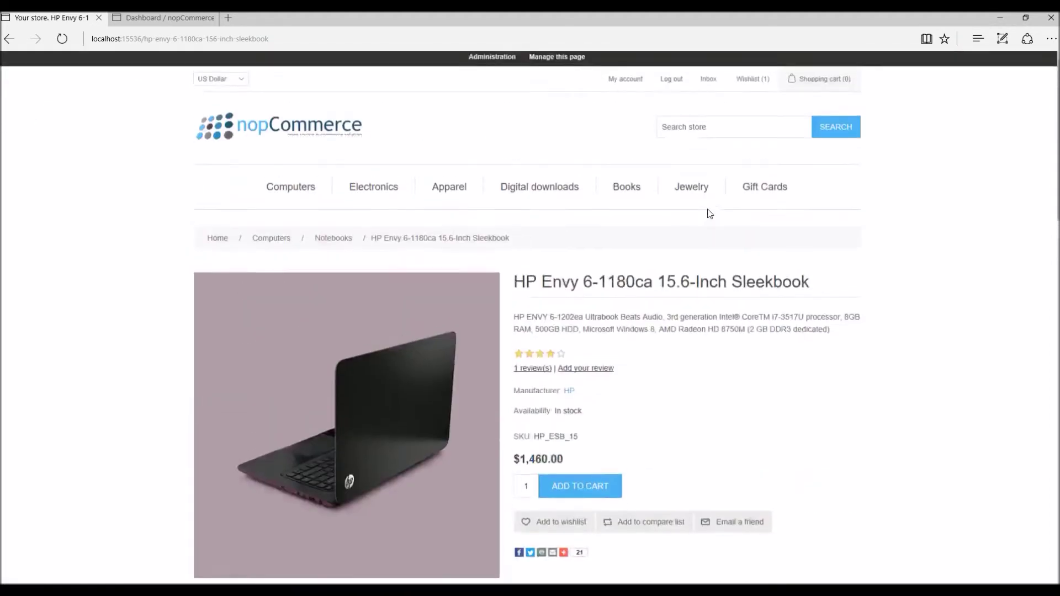
pyautogui.click(750, 80)
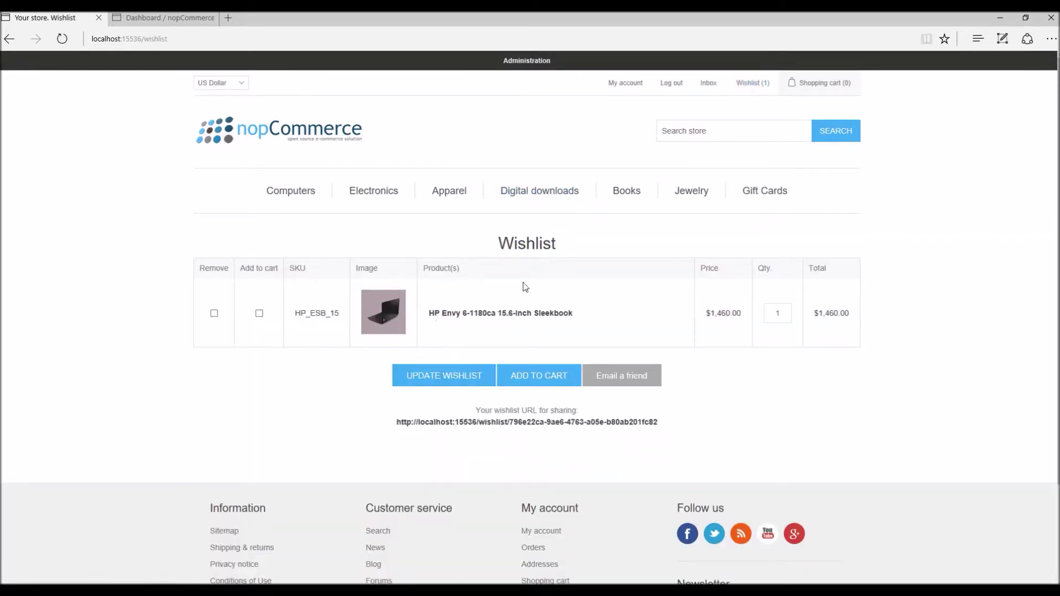
# Tick and untick the HP Envy item's Add to cart box, then bring up the Email a friend form.
pyautogui.click(258, 314)
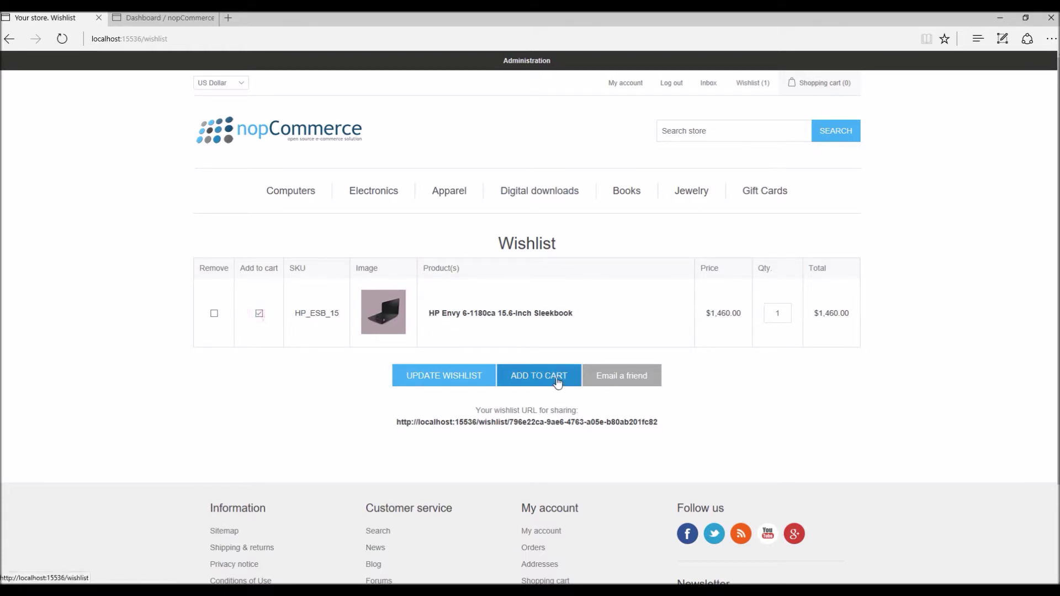
pyautogui.click(259, 313)
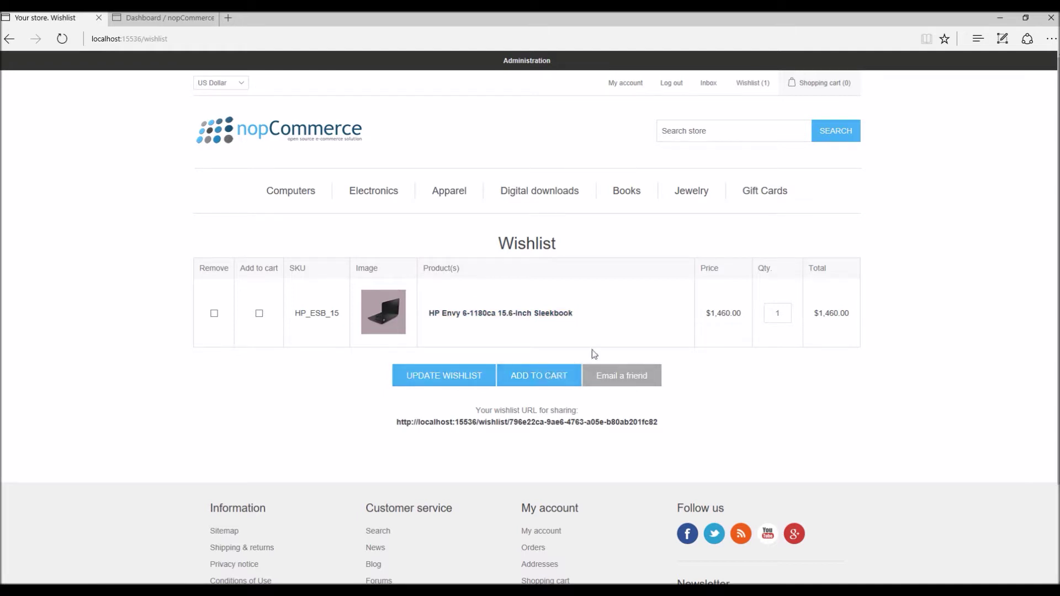
pyautogui.click(615, 383)
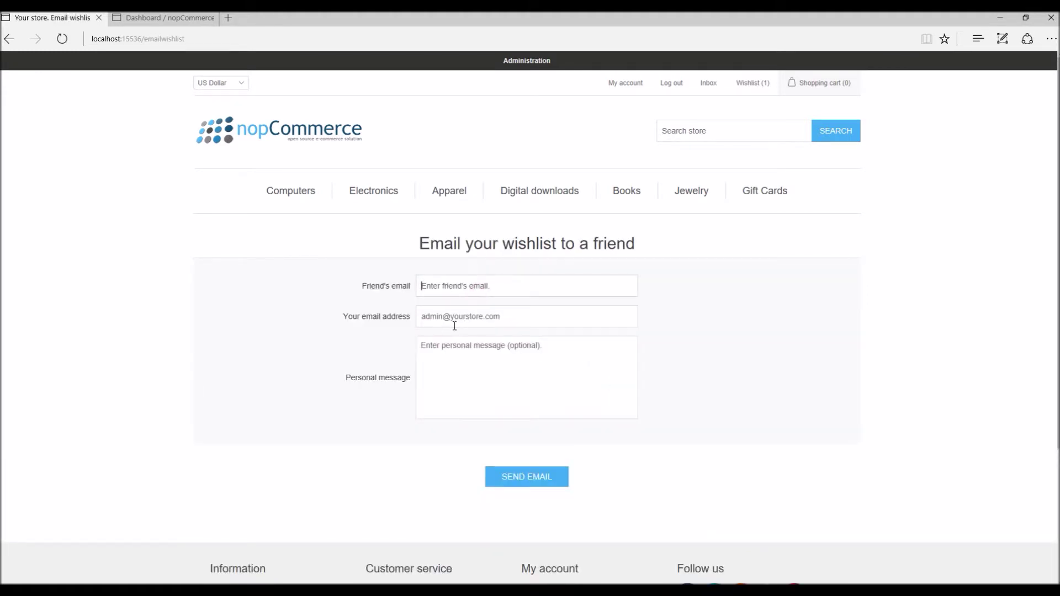
# Leave the email form, select the wishlist sharing URL, open the shared wishlist, and return.
pyautogui.click(465, 384)
pyautogui.click(9, 38)
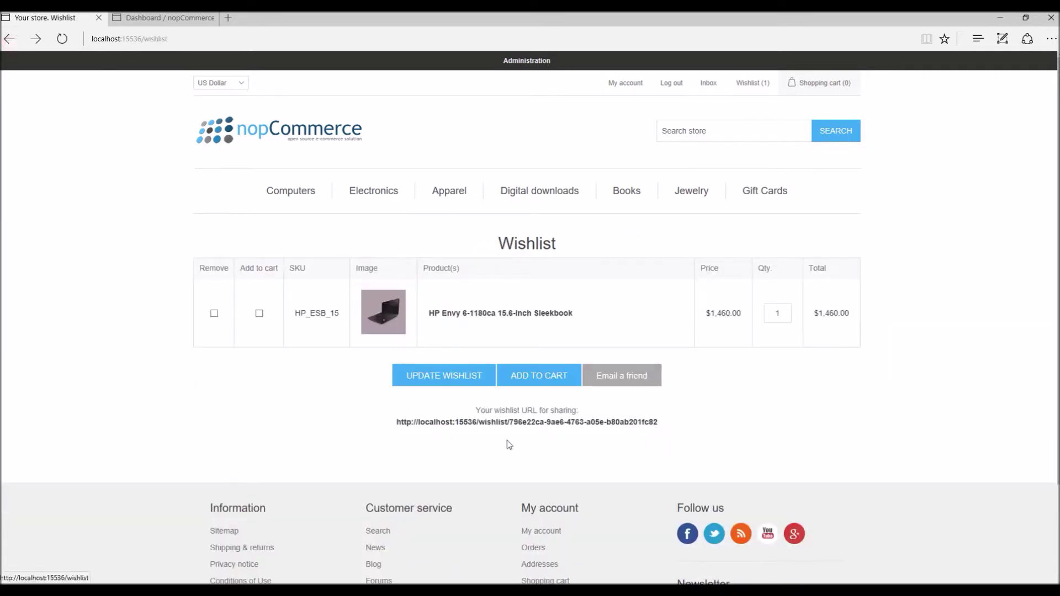
pyautogui.moveTo(665, 425); pyautogui.dragTo(400, 428)
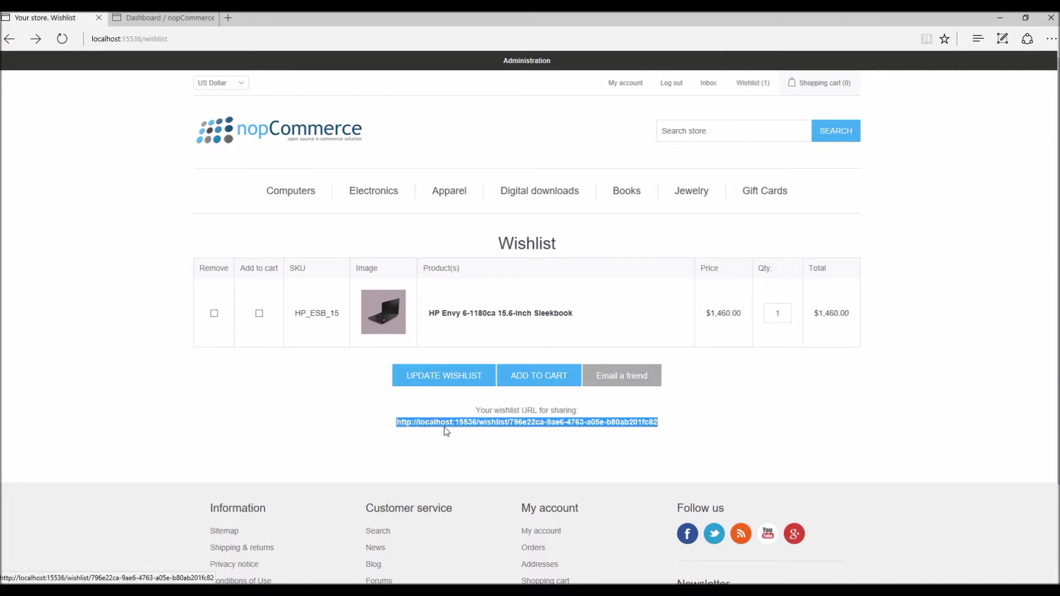
pyautogui.click(551, 442)
pyautogui.click(478, 424)
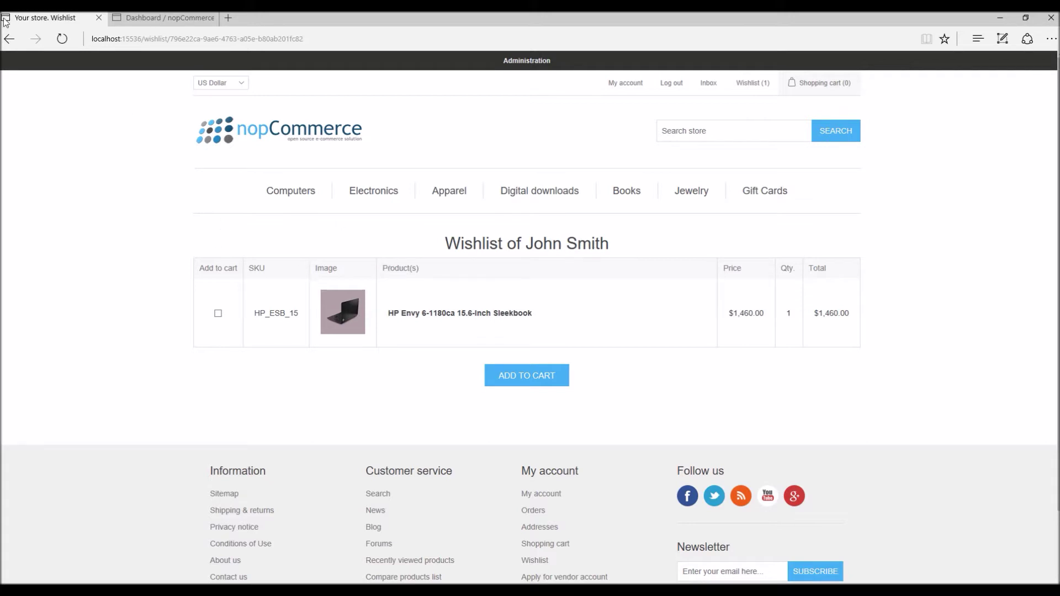
pyautogui.click(9, 38)
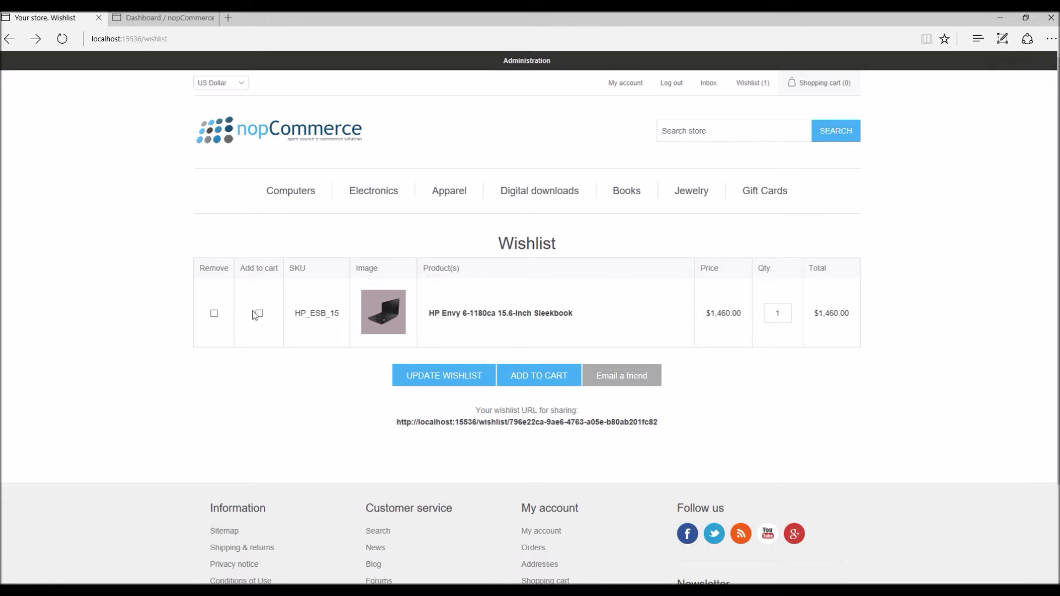
# Add the HP Spectre XT Pro UltraBook from Notebooks to the wishlist.
pyautogui.click(259, 315)
pyautogui.moveTo(305, 199)
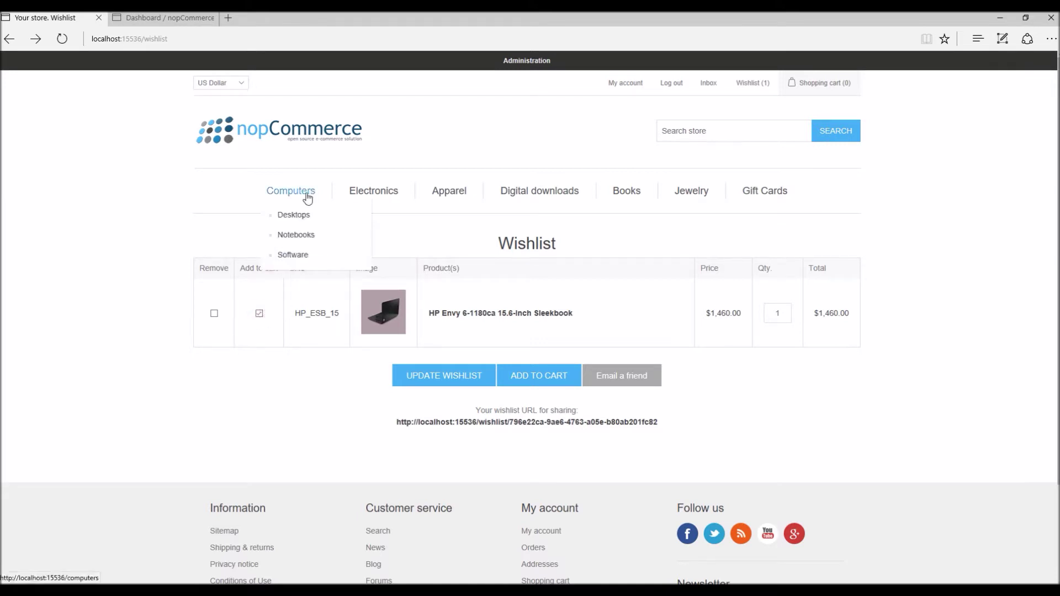
pyautogui.click(303, 237)
pyautogui.scroll(-4, 552, 342)
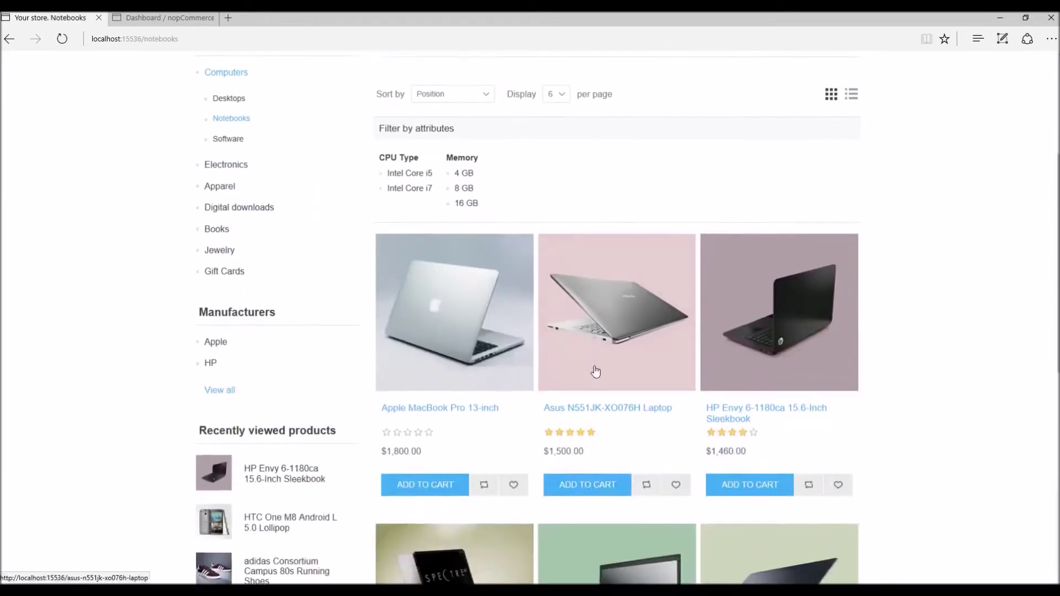
pyautogui.scroll(-4, 504, 385)
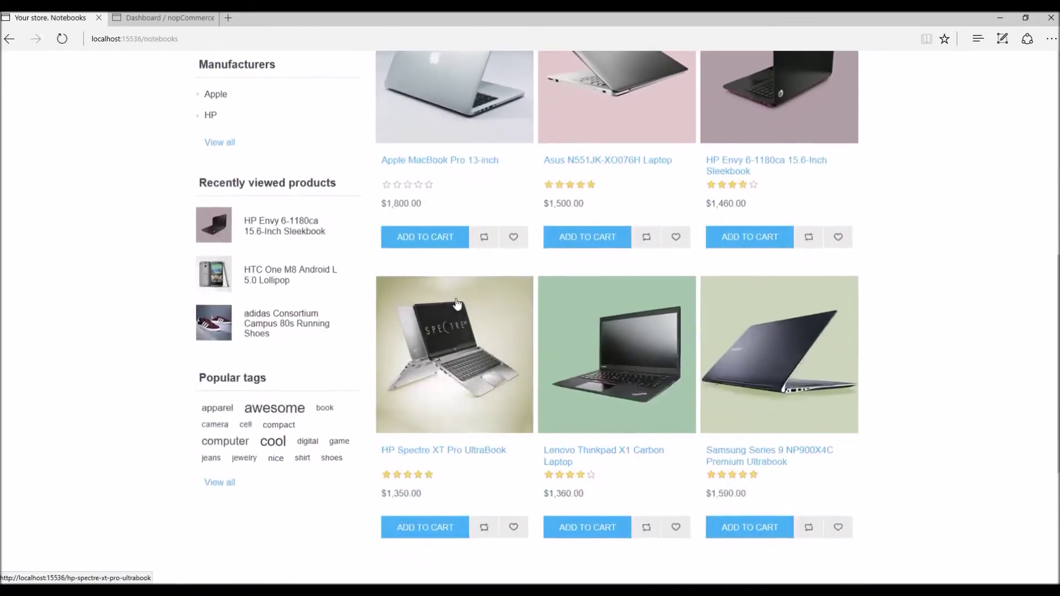
pyautogui.click(456, 338)
pyautogui.scroll(-1, 581, 399)
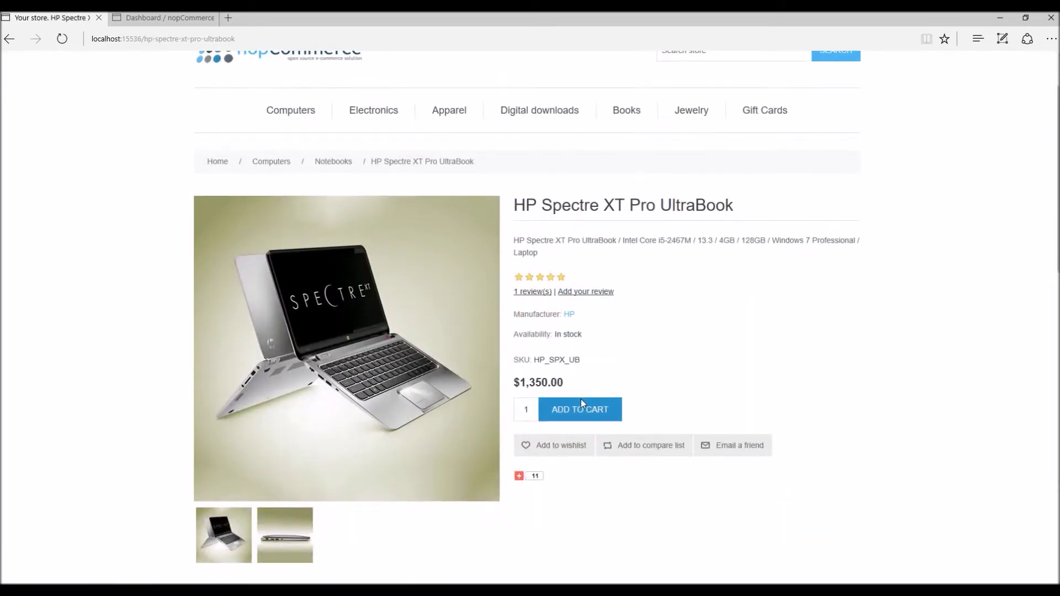
pyautogui.click(559, 454)
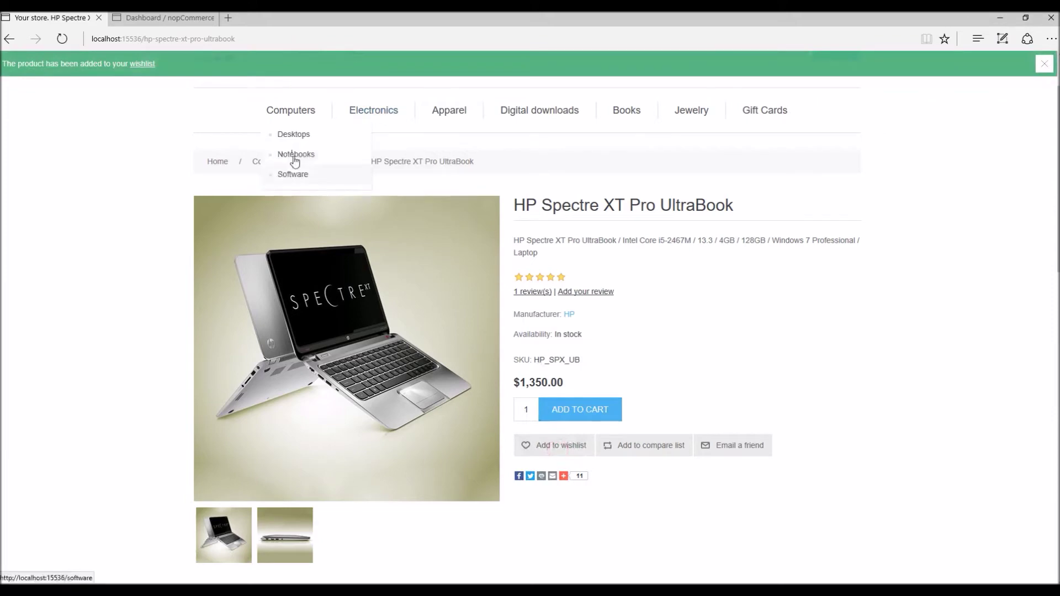
# Add the adidas Consortium Campus 80s Running Shoes from Shoes to the wishlist and view it.
pyautogui.moveTo(421, 112)
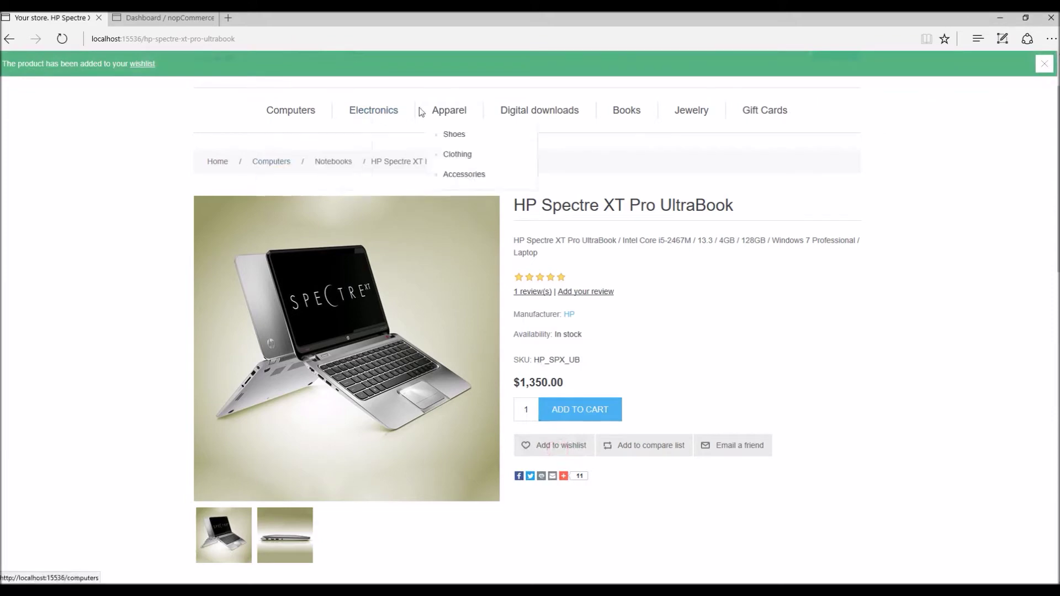
pyautogui.click(457, 136)
pyautogui.scroll(-5, 596, 323)
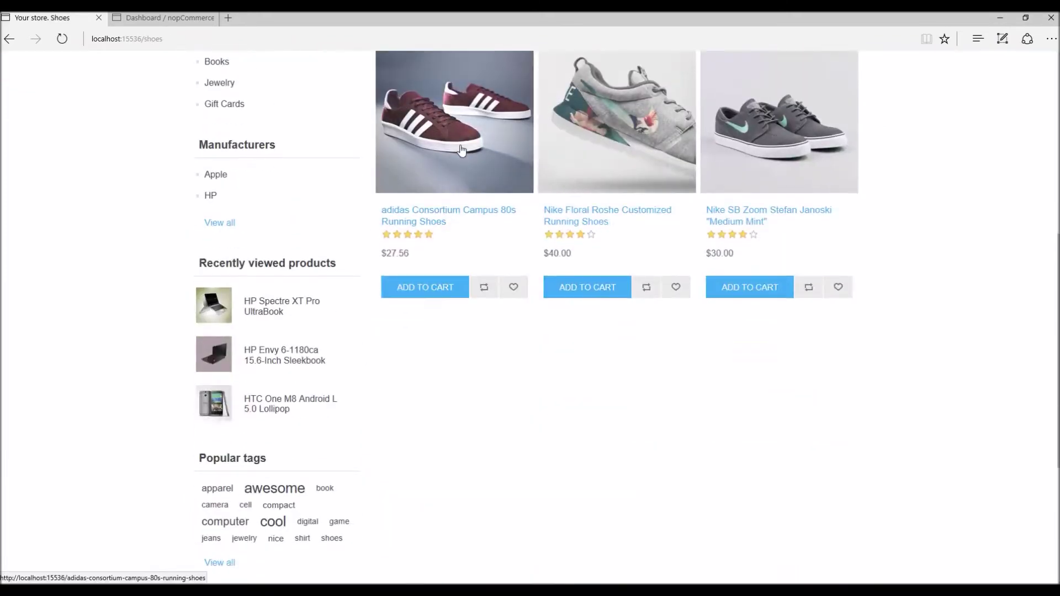
pyautogui.click(463, 149)
pyautogui.scroll(-5, 524, 338)
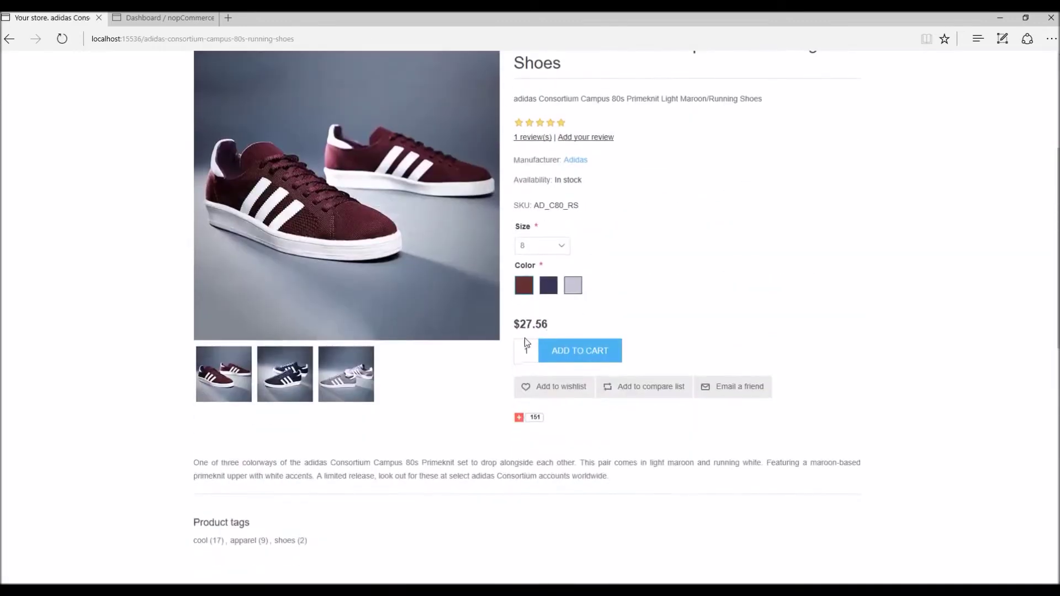
pyautogui.click(557, 386)
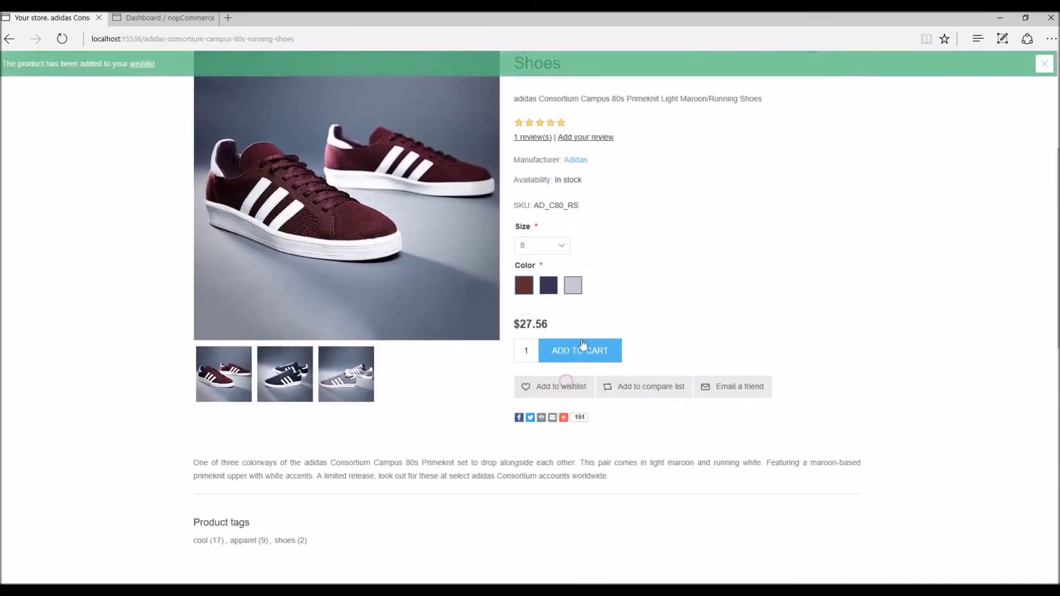
pyautogui.click(142, 65)
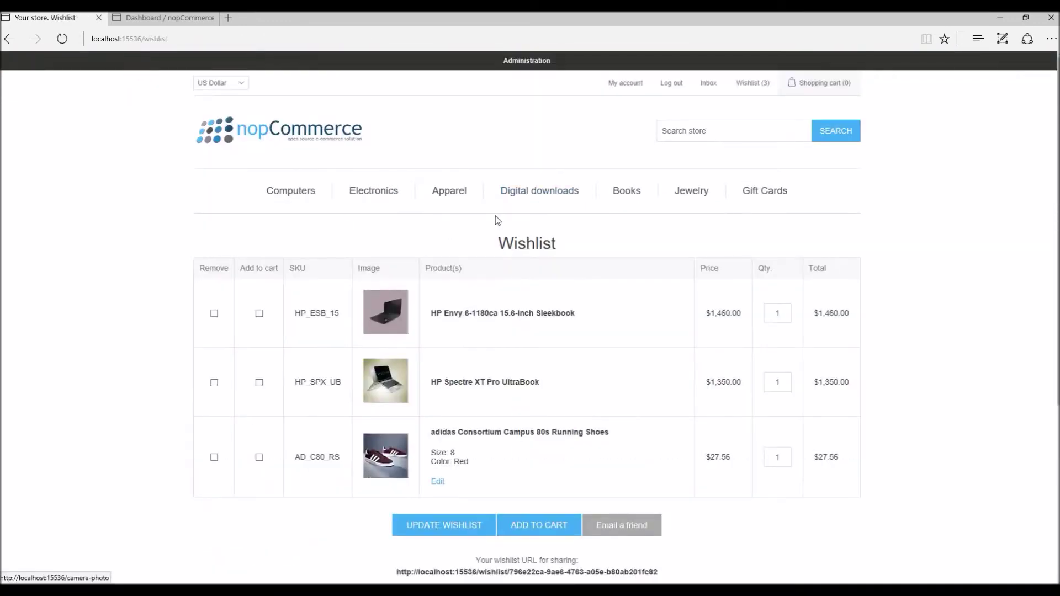
# Mark the HP Envy and HP Spectre rows and move them to the cart ($2,810.00 subtotal).
pyautogui.scroll(-2, 451, 281)
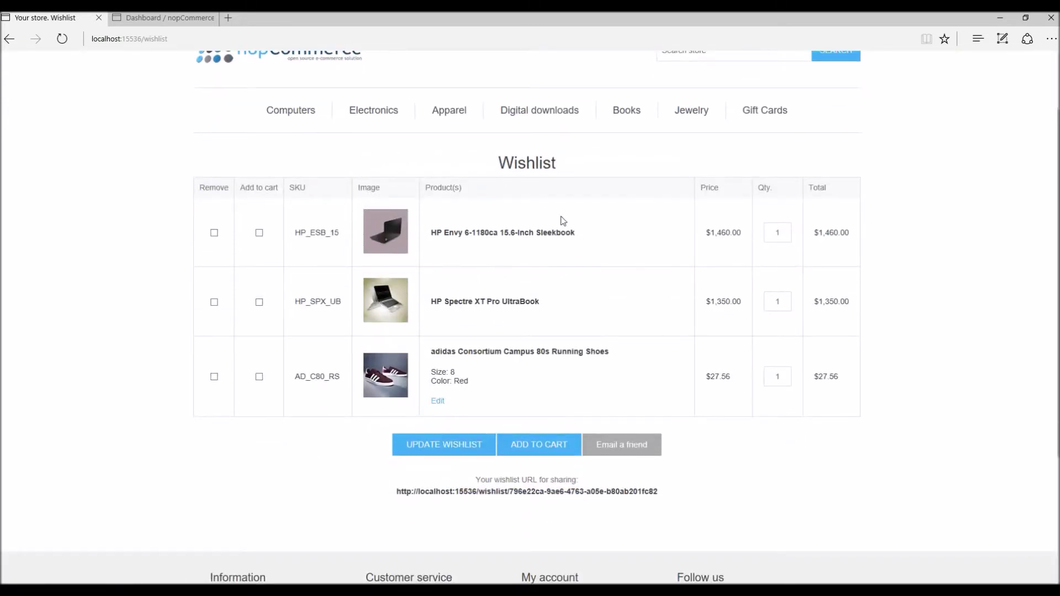
pyautogui.click(259, 233)
pyautogui.click(260, 303)
pyautogui.click(544, 450)
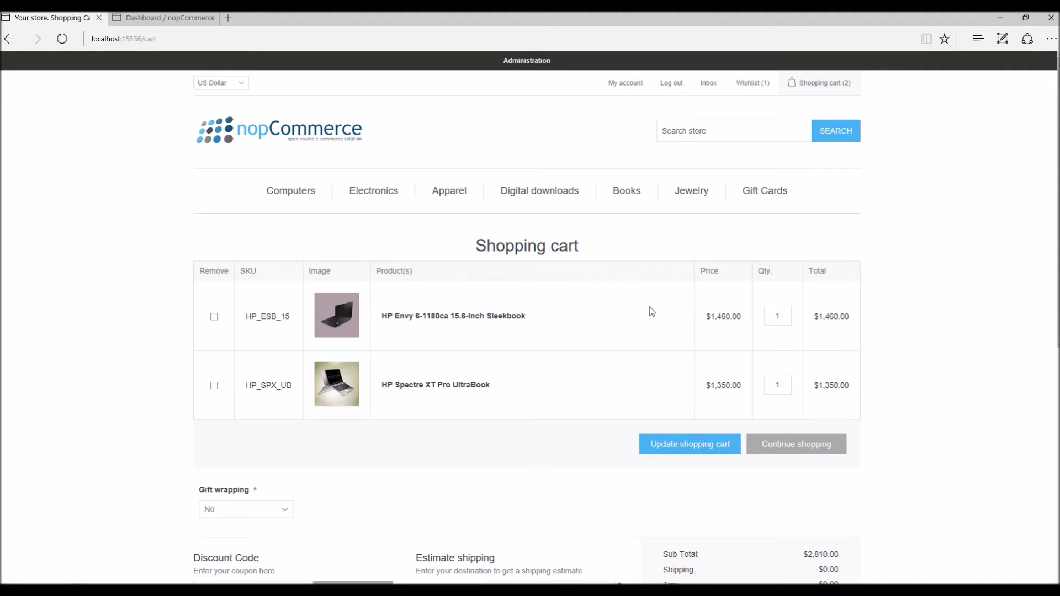
# Check the cart totals, then switch to the admin Dashboard browser tab.
pyautogui.scroll(-3, 781, 320)
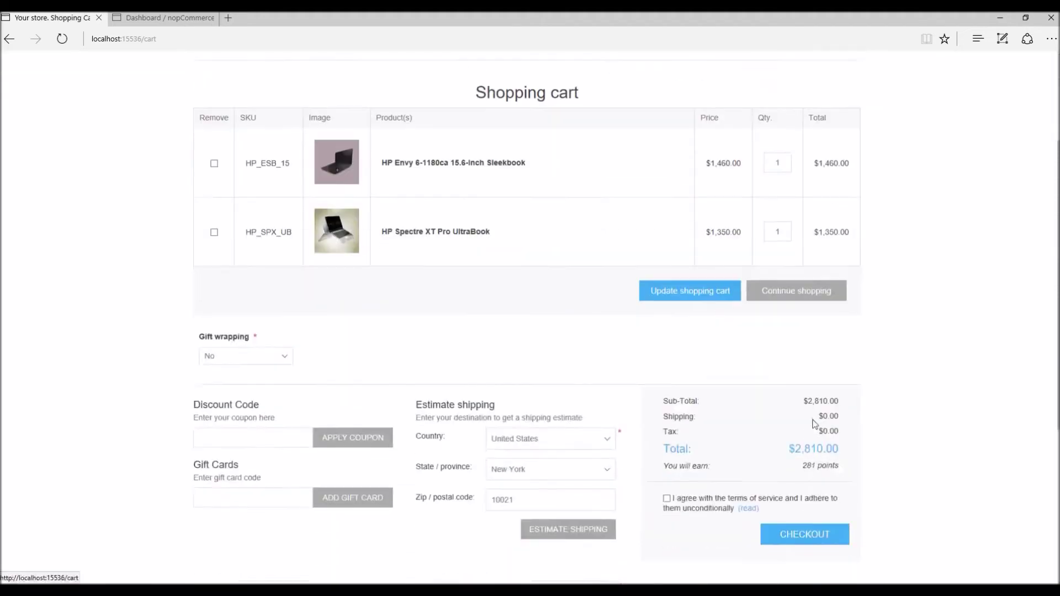
pyautogui.scroll(3, 497, 310)
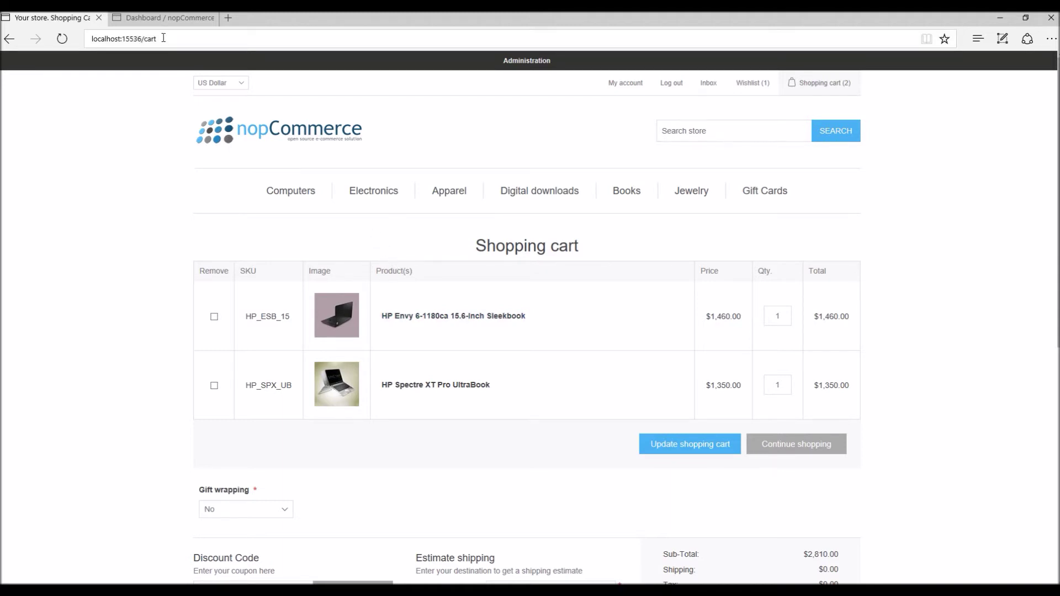
pyautogui.click(154, 19)
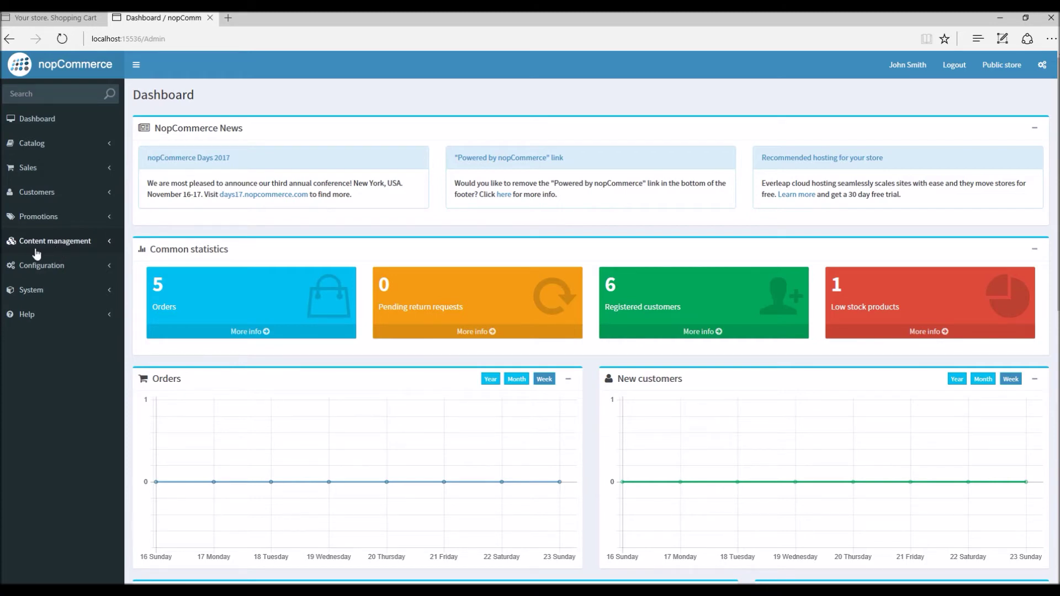
# Expand Configuration in the admin sidebar to reach the Access control list.
pyautogui.click(53, 267)
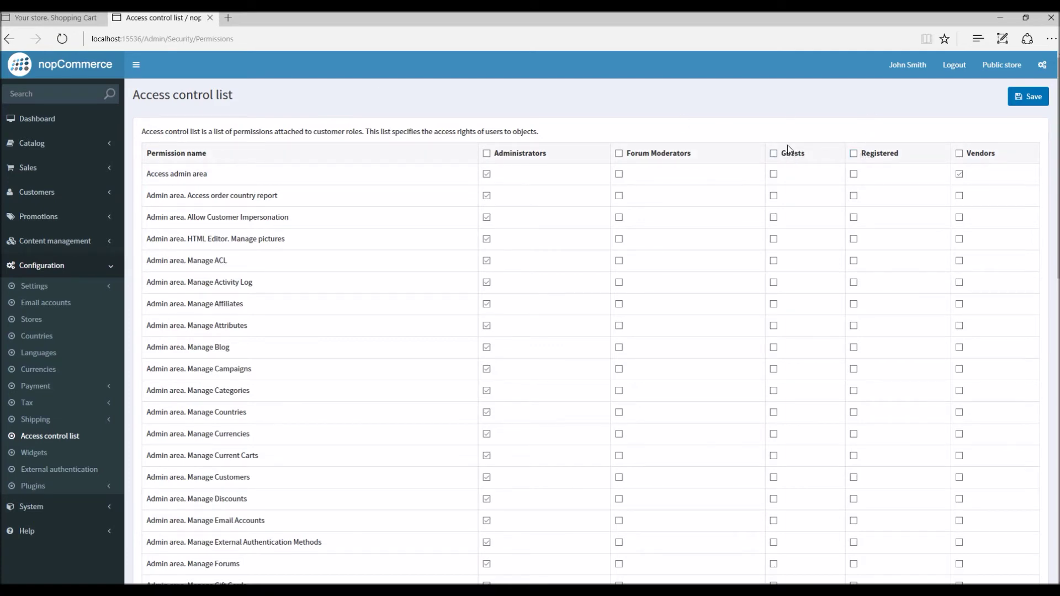
pyautogui.scroll(-3, 784, 165)
pyautogui.scroll(3, 777, 171)
pyautogui.scroll(-5, 777, 169)
pyautogui.scroll(-9, 777, 168)
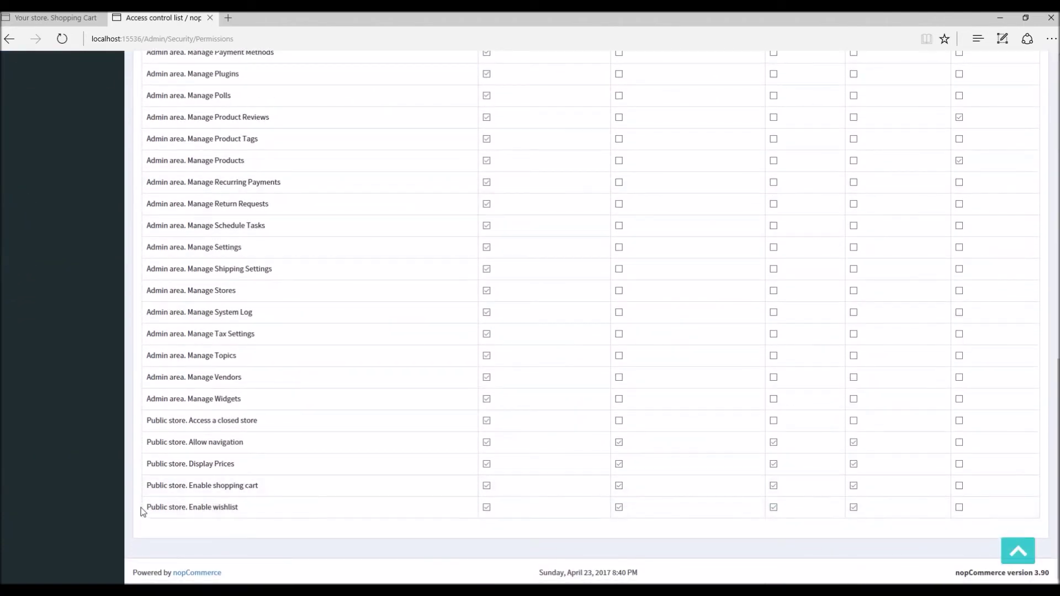
pyautogui.moveTo(143, 506); pyautogui.dragTo(240, 508)
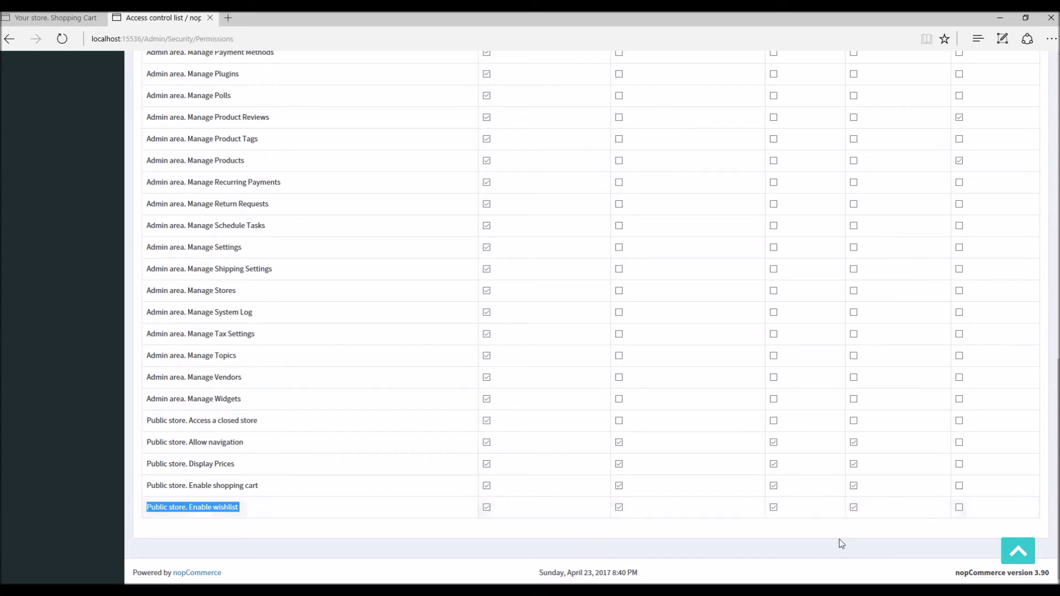
pyautogui.click(854, 507)
pyautogui.scroll(1, 884, 495)
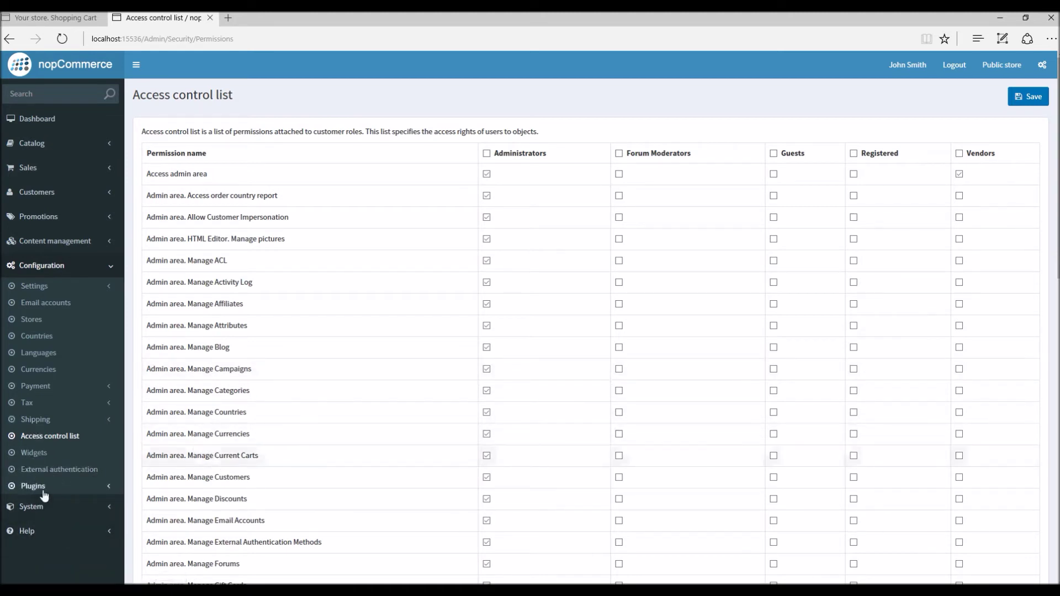
# Go to Configuration > Settings > Shopping cart settings.
pyautogui.click(58, 267)
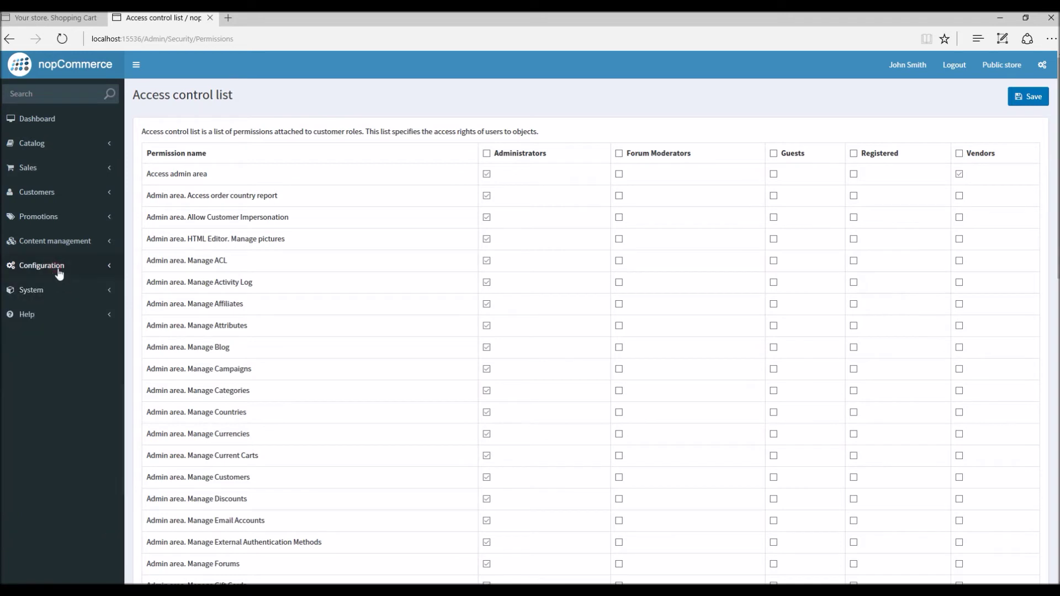
pyautogui.click(59, 272)
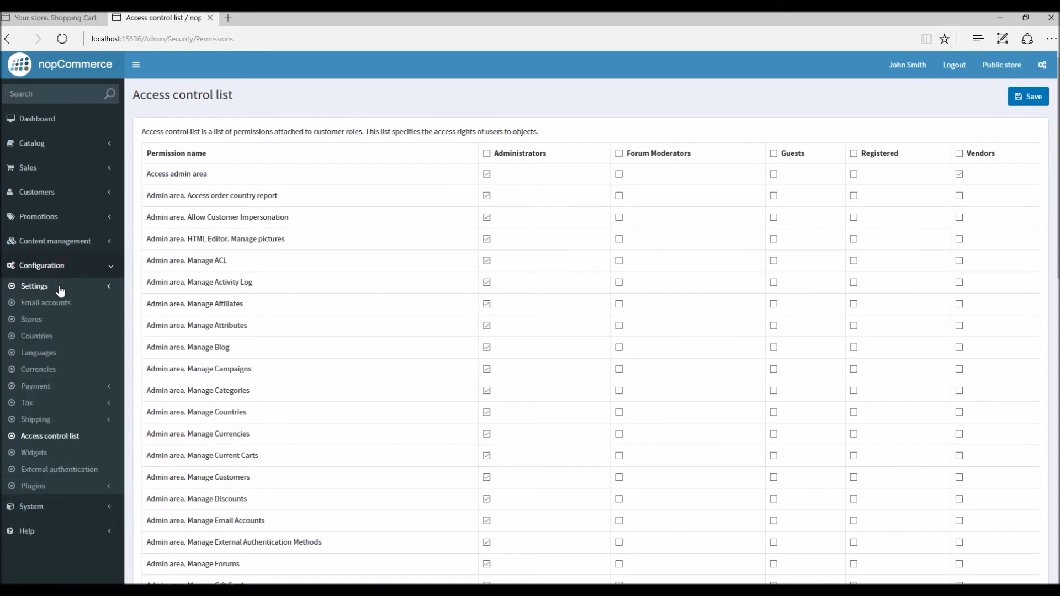
pyautogui.click(61, 289)
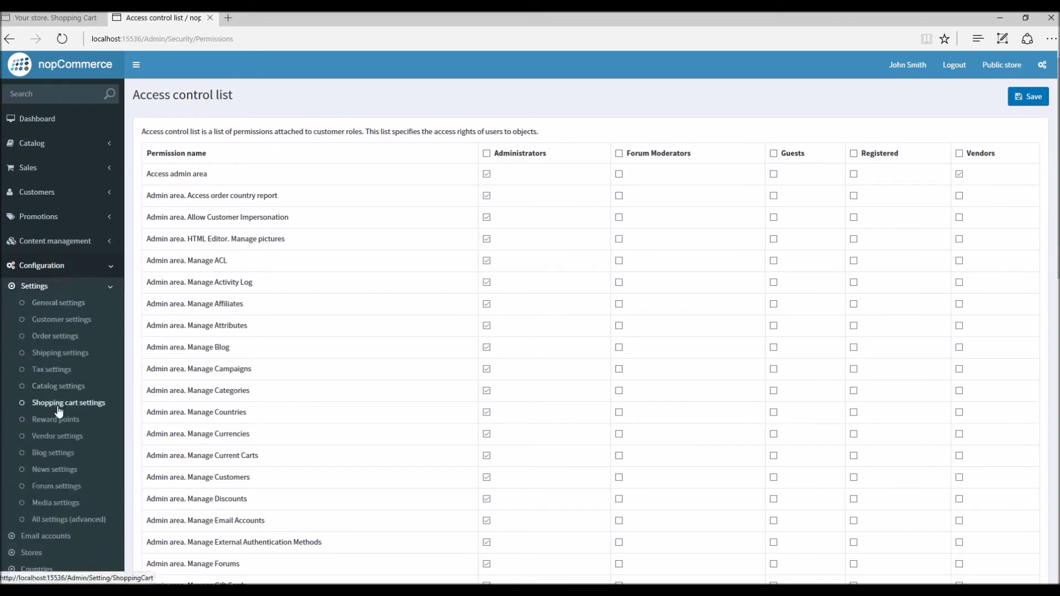
pyautogui.click(57, 406)
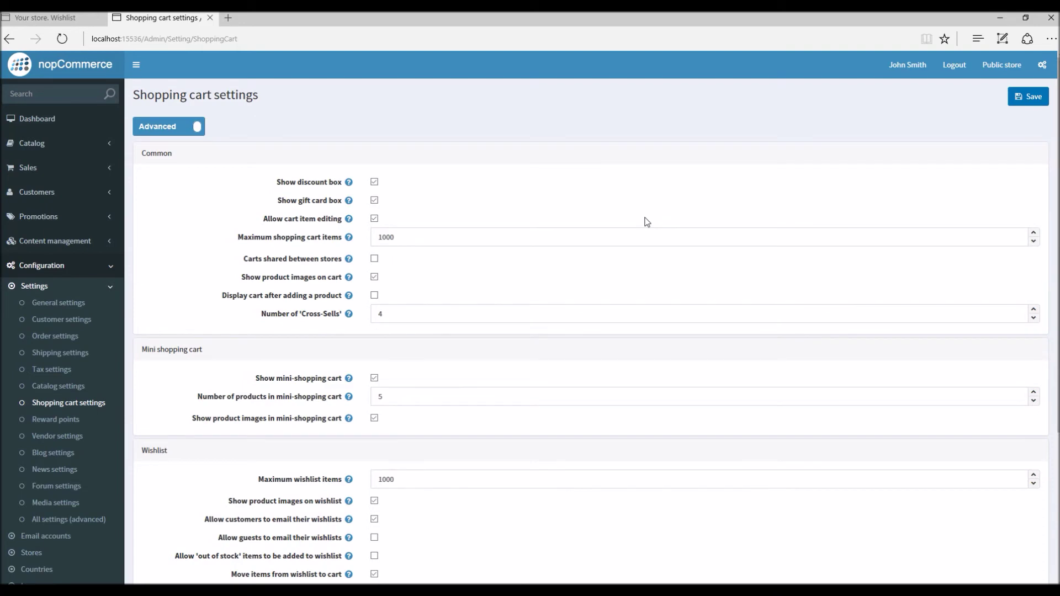
# Review the Wishlist section's options and their help tips, and enable a wishlist checkbox setting.
pyautogui.scroll(-4, 647, 222)
pyautogui.moveTo(176, 244); pyautogui.dragTo(138, 246)
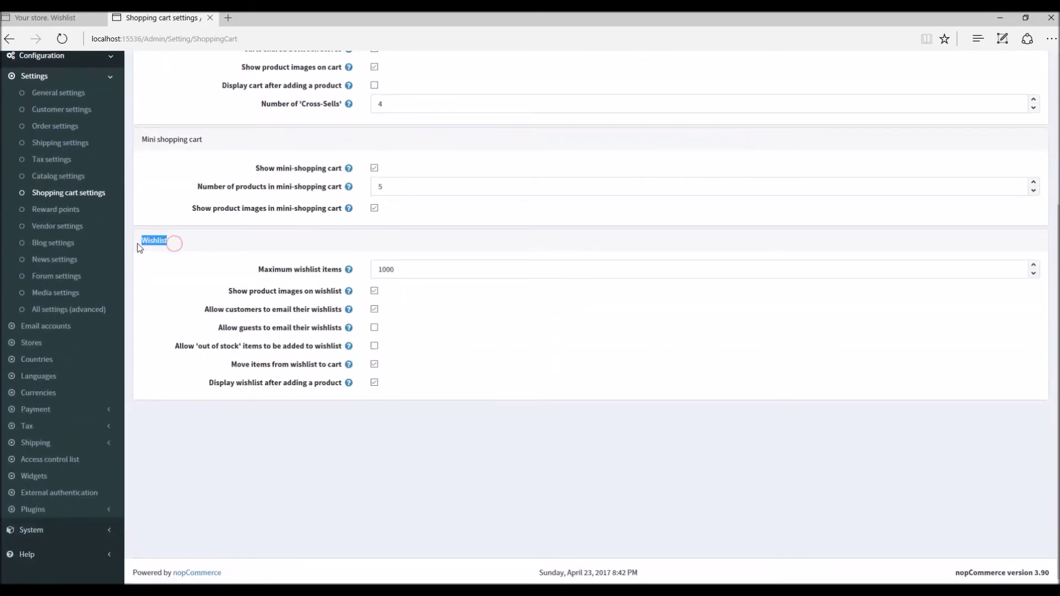
pyautogui.moveTo(251, 247); pyautogui.dragTo(438, 381)
pyautogui.click(438, 380)
pyautogui.moveTo(349, 270)
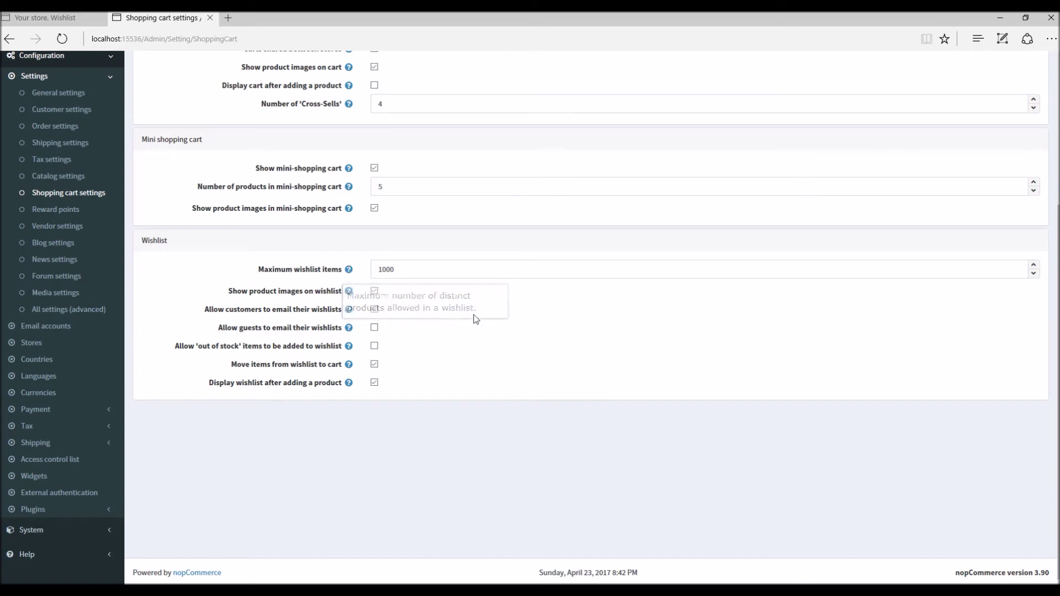
pyautogui.moveTo(349, 291)
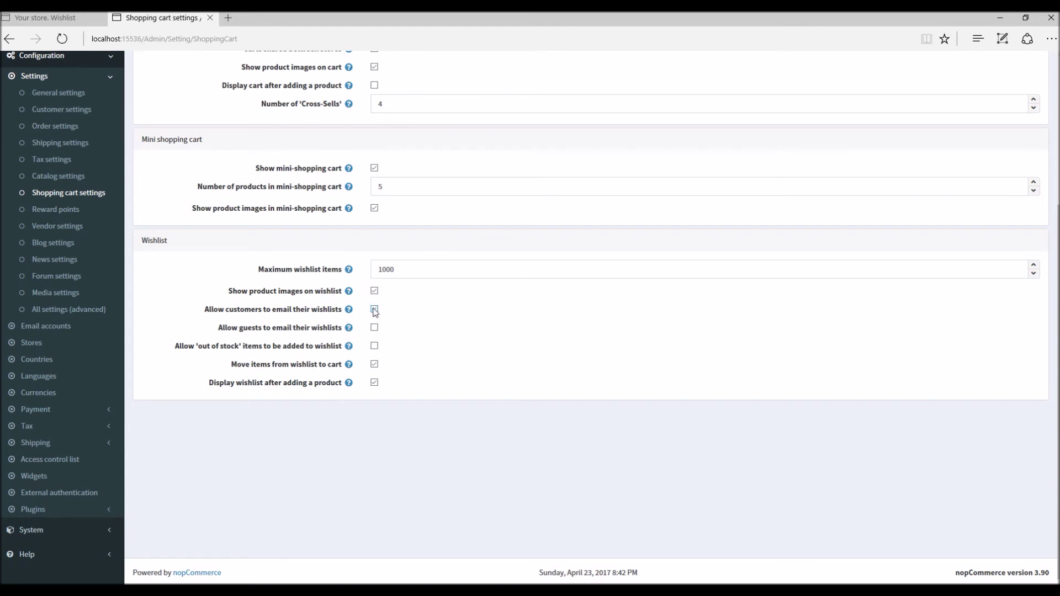
pyautogui.click(374, 309)
pyautogui.moveTo(350, 330)
pyautogui.click(374, 331)
pyautogui.click(374, 331)
pyautogui.click(374, 365)
pyautogui.click(374, 366)
pyautogui.click(374, 383)
pyautogui.click(374, 383)
pyautogui.click(375, 384)
pyautogui.scroll(4, 523, 342)
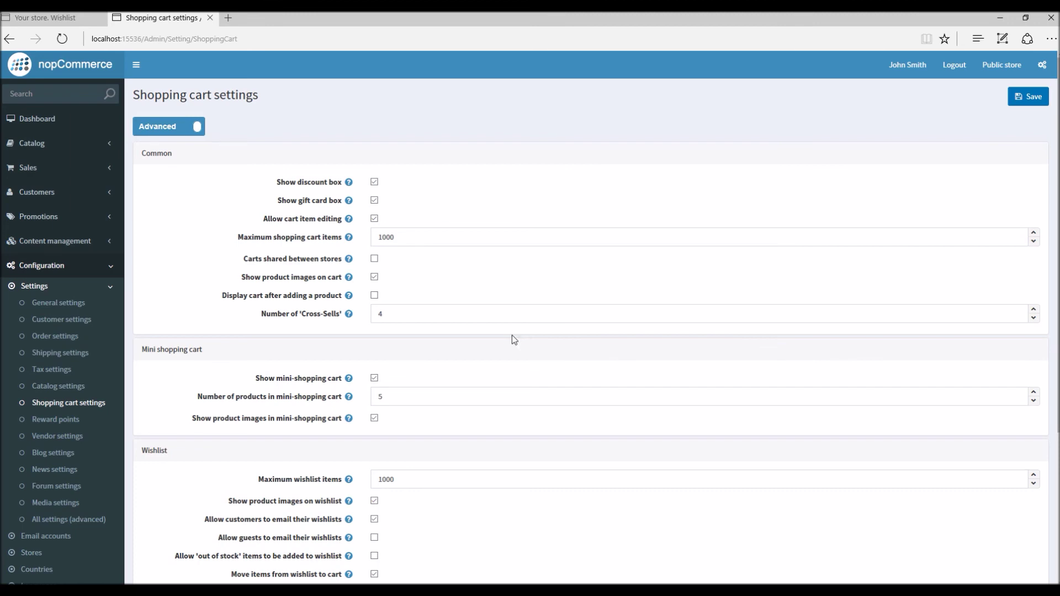
pyautogui.scroll(-3, 512, 336)
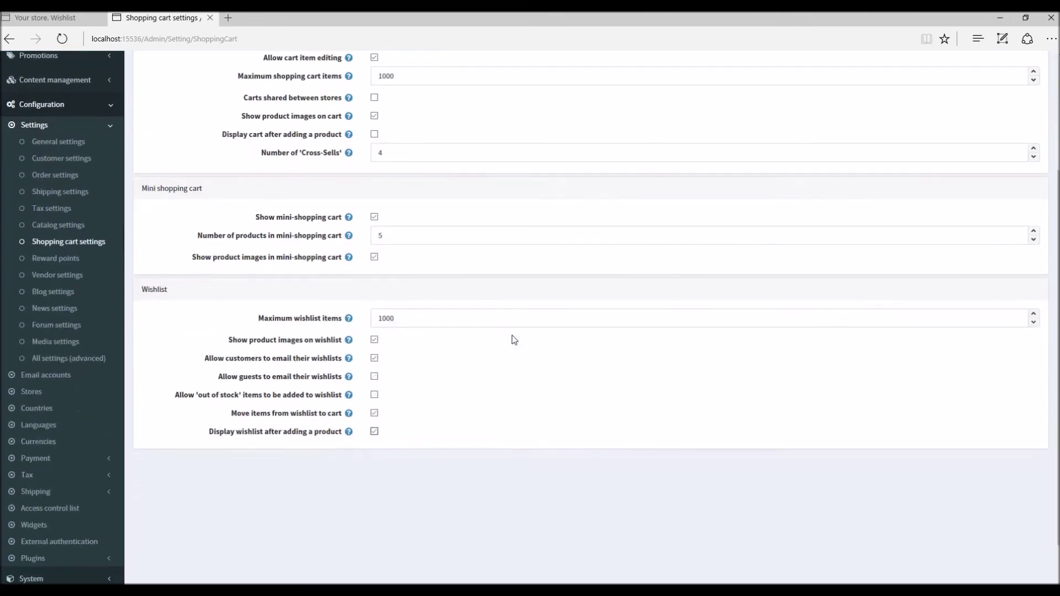